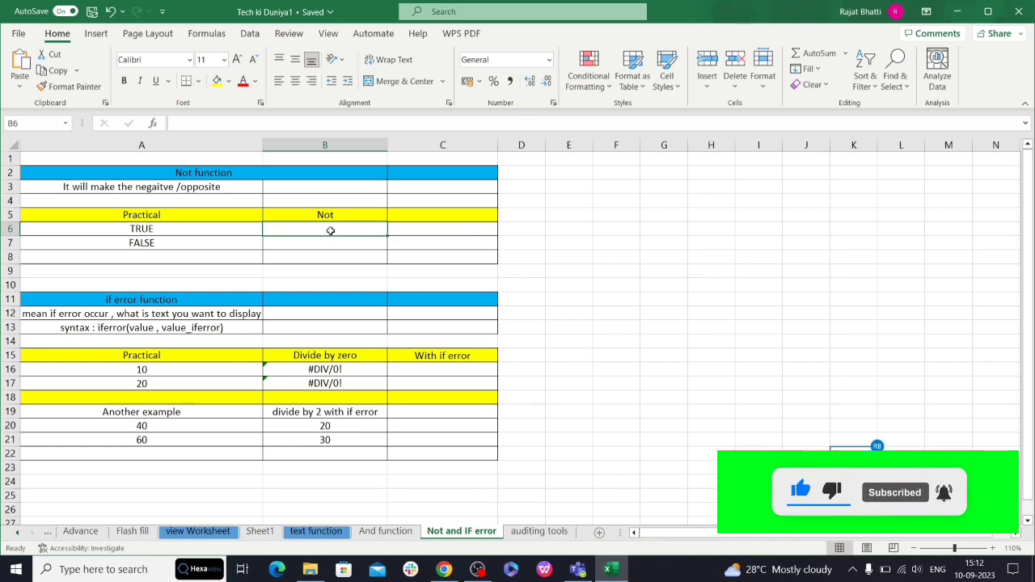
# - Enter the formula =NOT(A6) in cell B6 to reverse the logical value in A6
pyautogui.write('=')
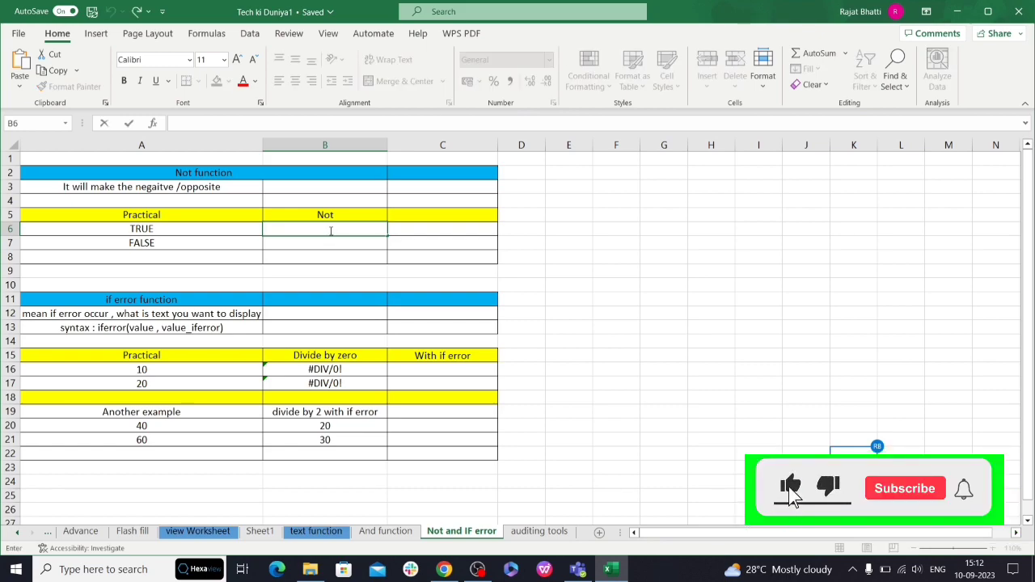
pyautogui.write('NO')
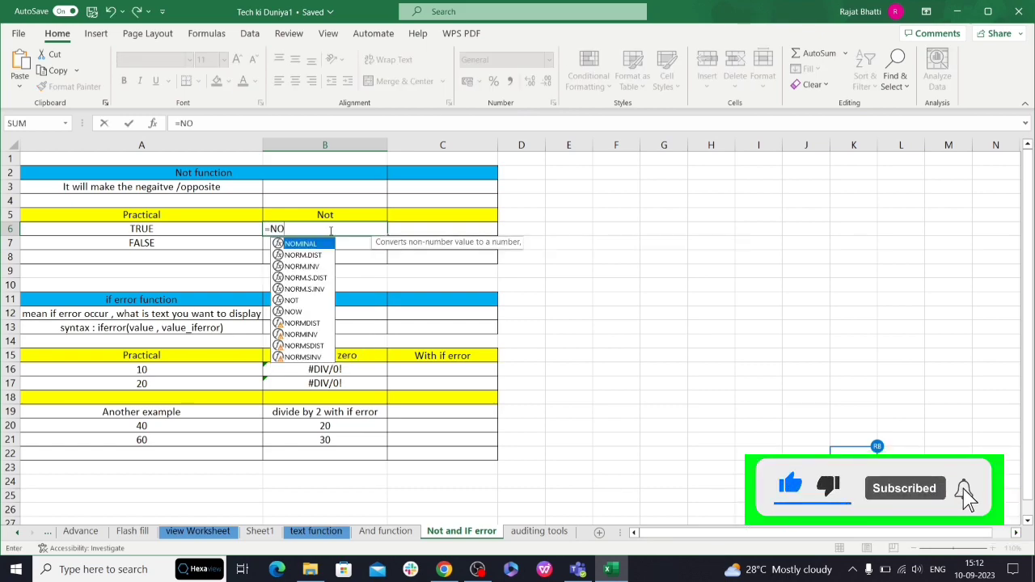
pyautogui.write('T(')
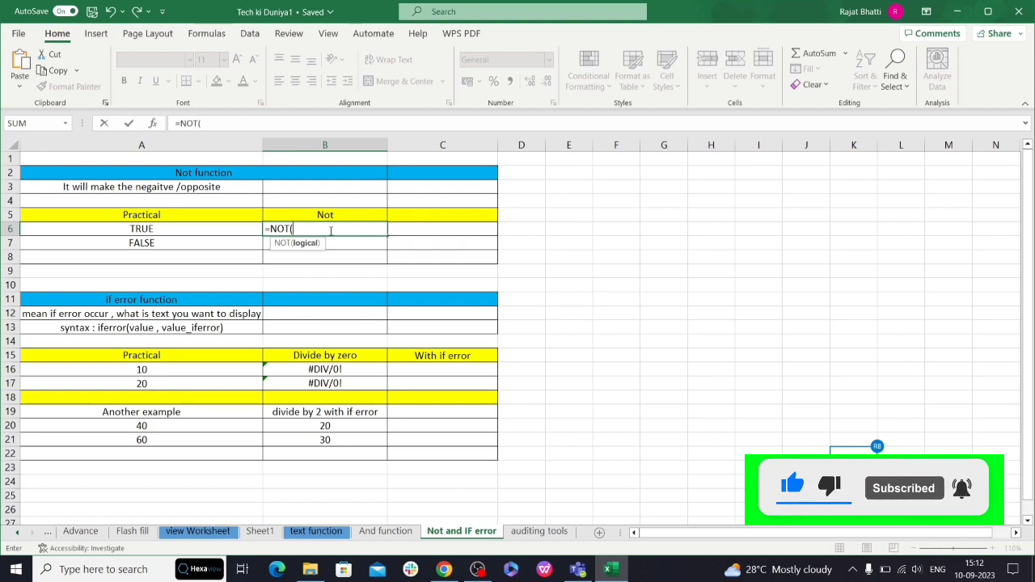
pyautogui.click(195, 230)
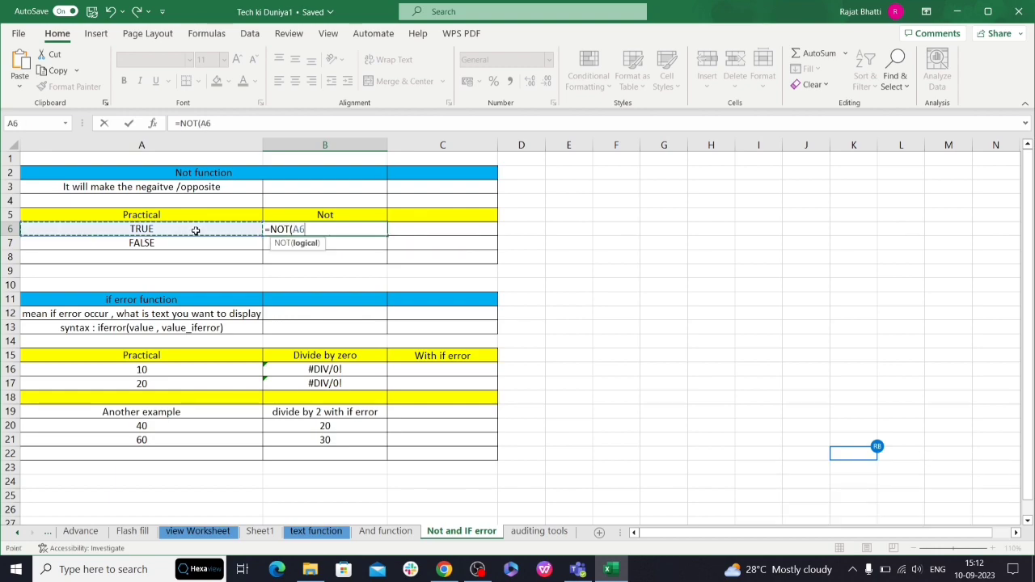
pyautogui.write(')')
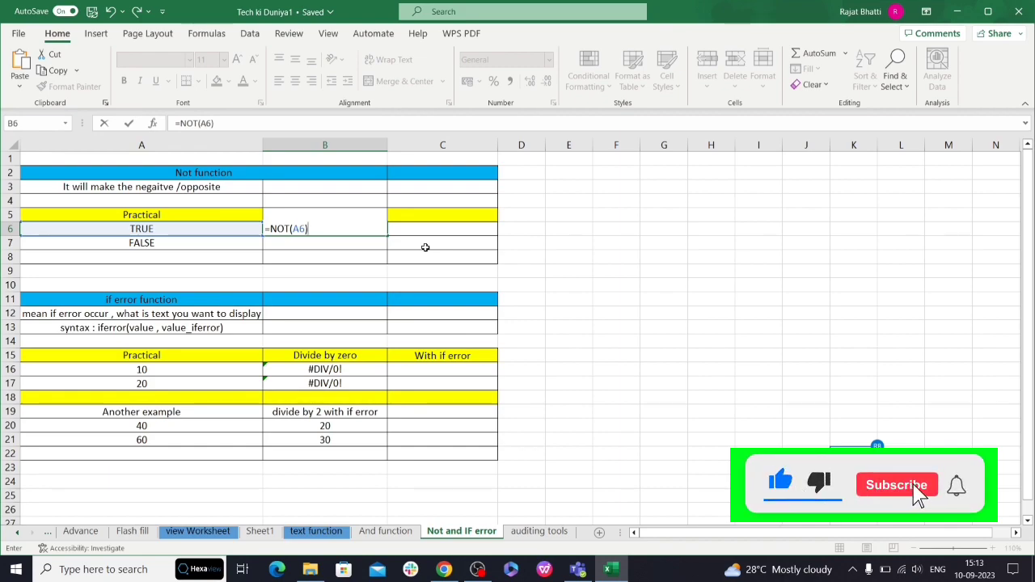
pyautogui.press('Return')
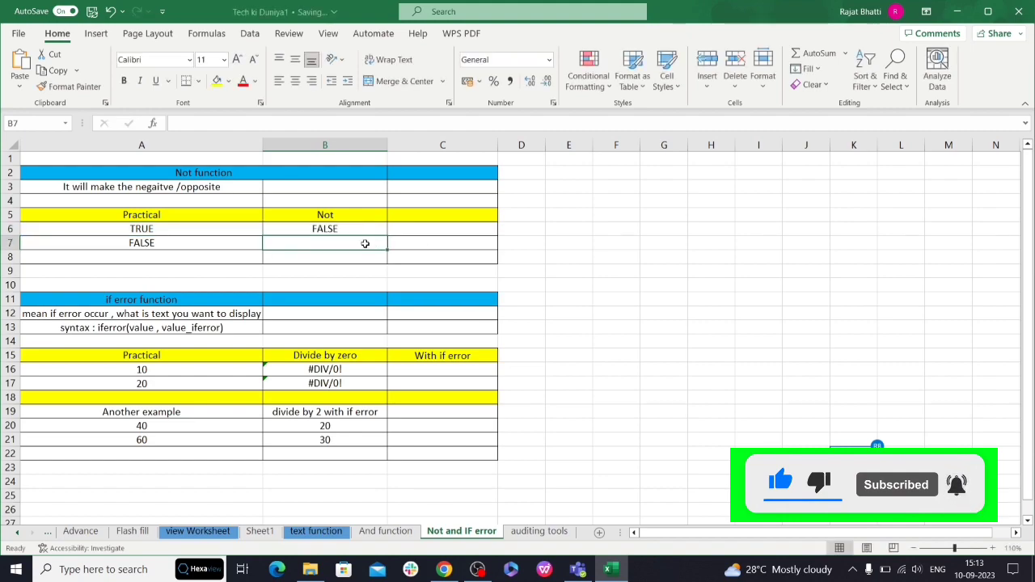
# - Fill the NOT formula from B6 down to B7 and compare A7 with the copied formula
pyautogui.click(351, 228)
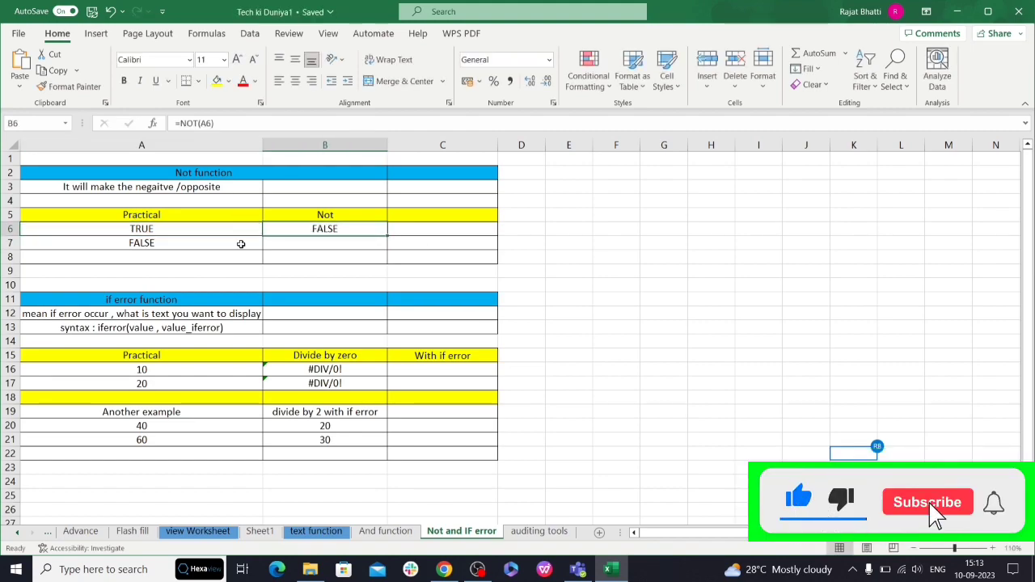
pyautogui.moveTo(385, 235); pyautogui.dragTo(387, 249)
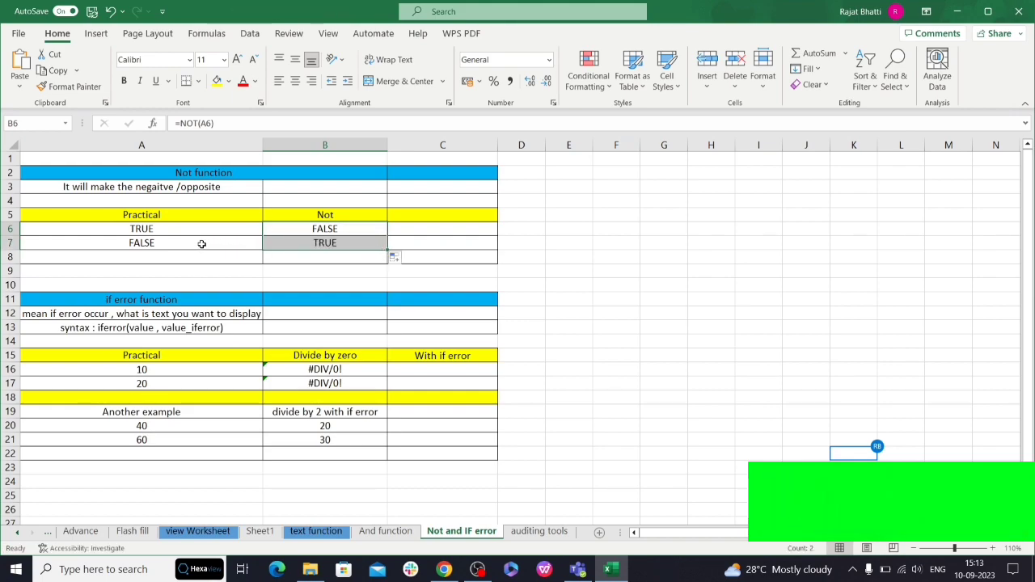
pyautogui.click(150, 243)
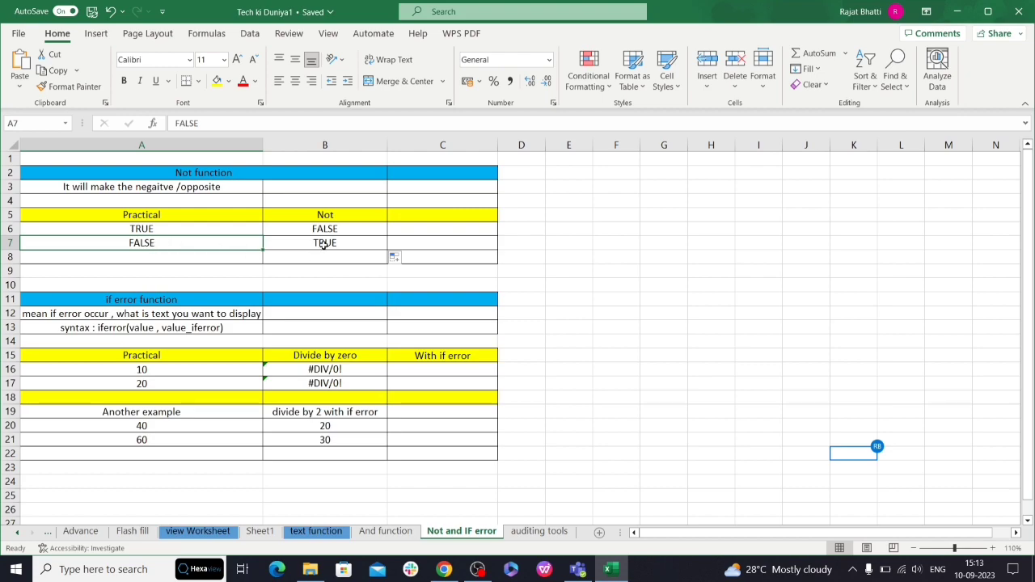
pyautogui.click(322, 246)
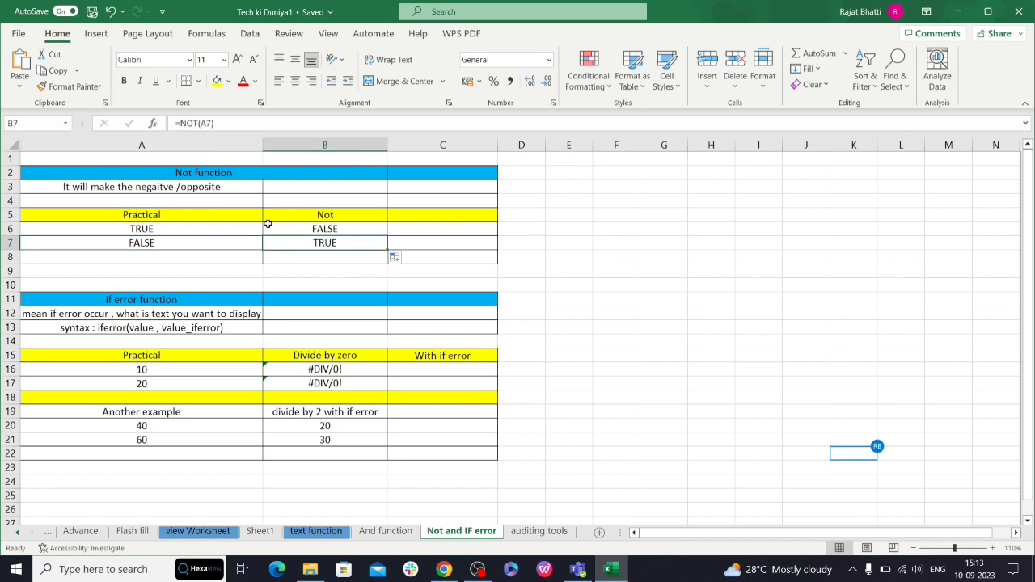
# - Review the if error example: its heading, the practice numbers in A16:A17 and the divide-by-zero formula in B17
pyautogui.click(234, 300)
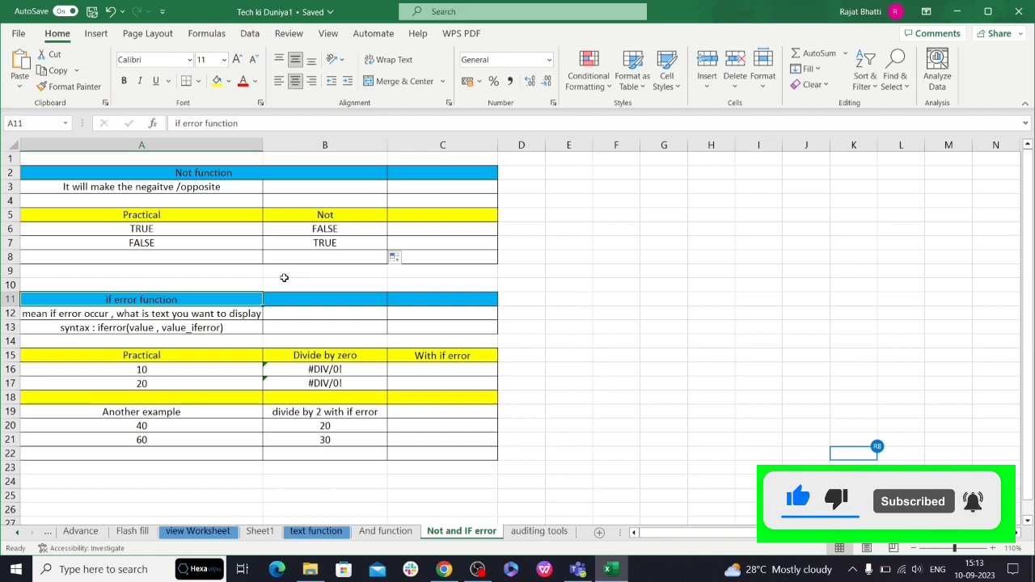
pyautogui.moveTo(142, 370); pyautogui.dragTo(150, 379)
pyautogui.click(154, 368)
pyautogui.click(153, 380)
pyautogui.click(156, 369)
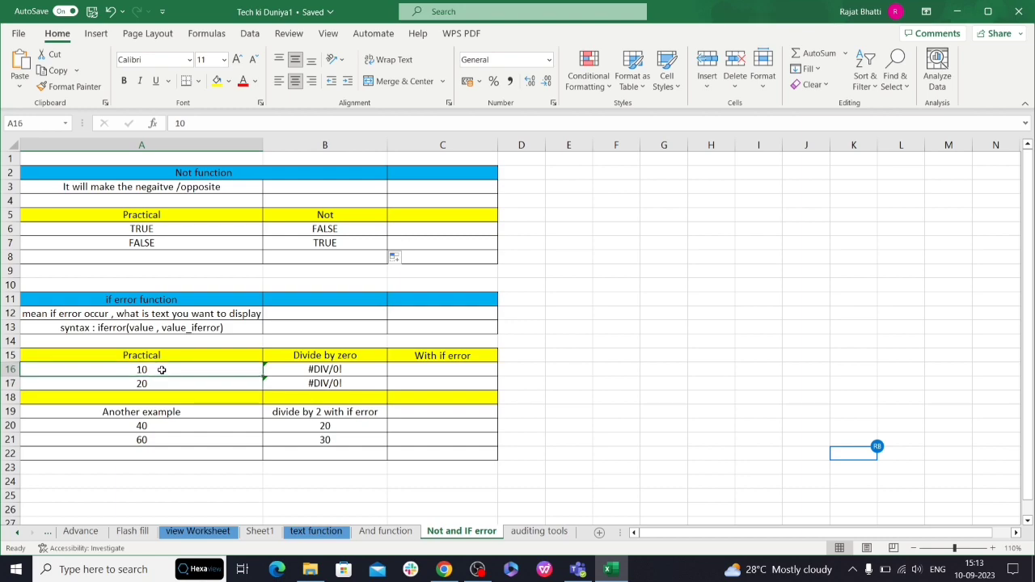
pyautogui.click(361, 382)
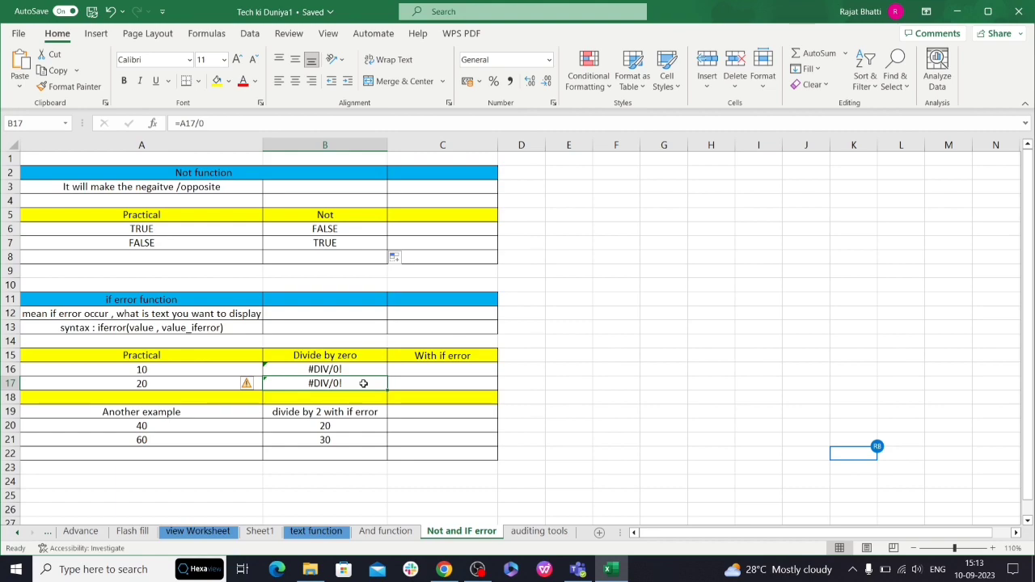
# - Enter =IFERROR(B16,"SKIP THIS") in cell C16 under the With if error heading
pyautogui.click(419, 369)
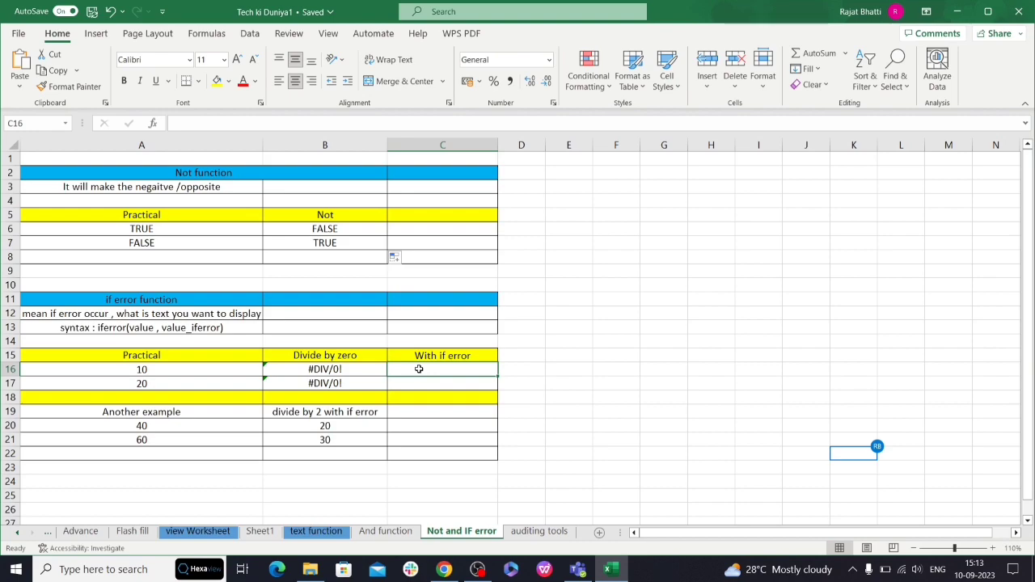
pyautogui.write('=IFER')
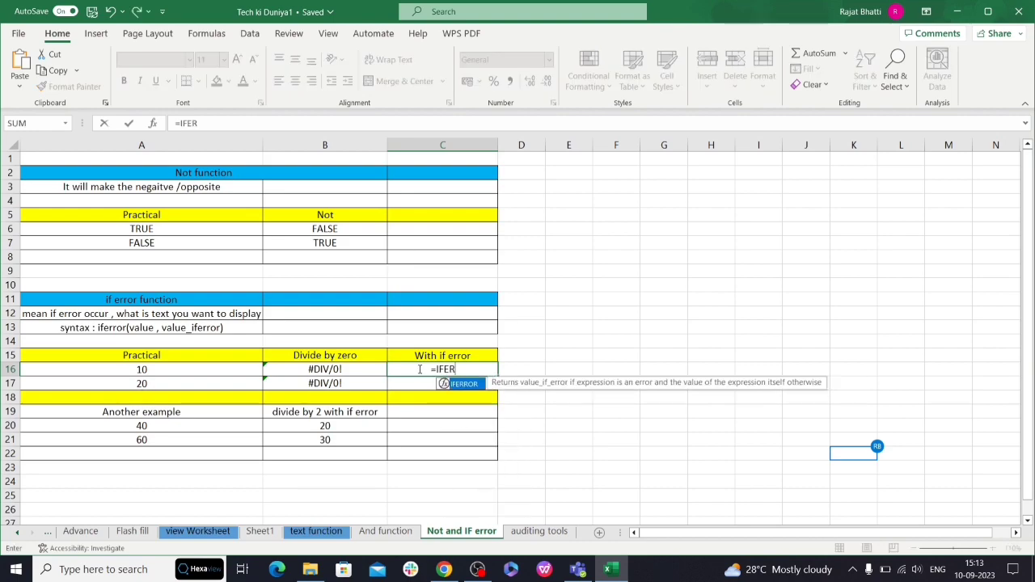
pyautogui.press('Tab')
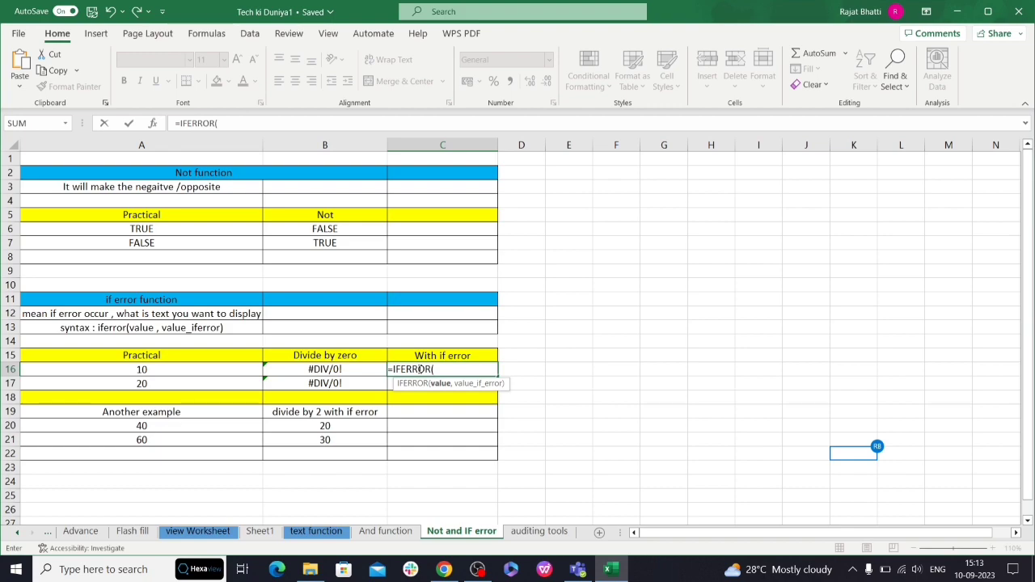
pyautogui.click(329, 373)
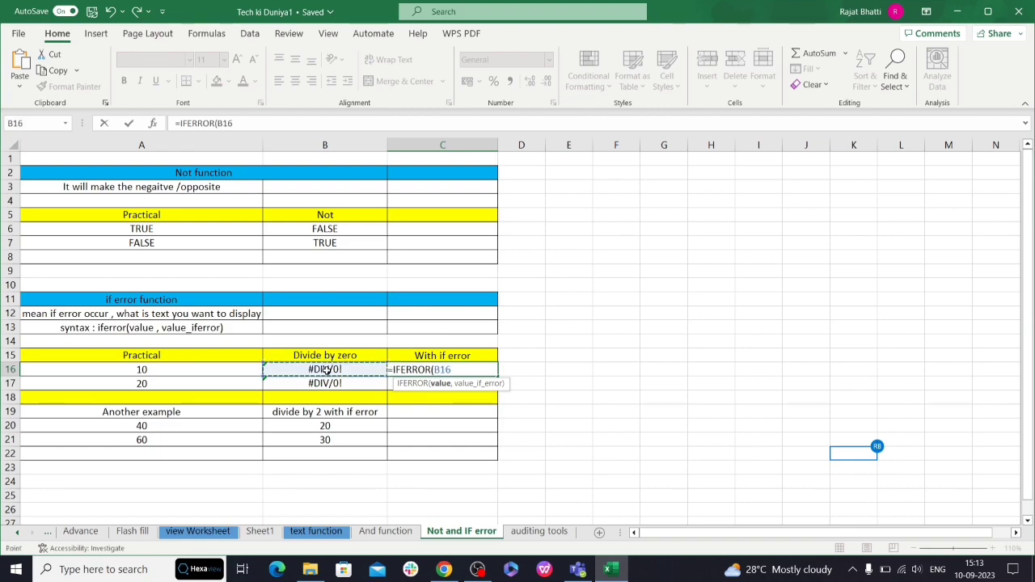
pyautogui.write(',')
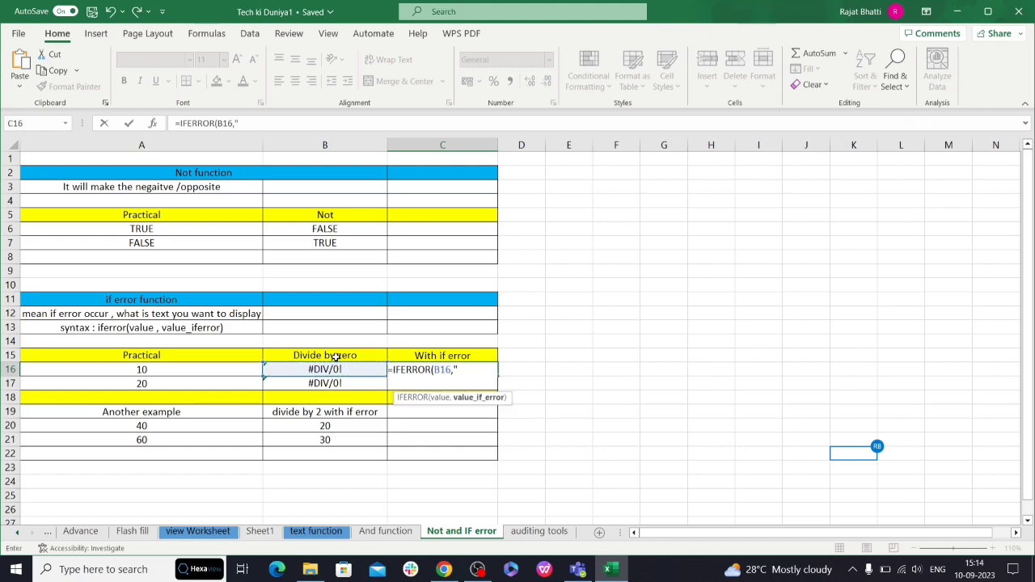
pyautogui.write('"SKIP THIS')
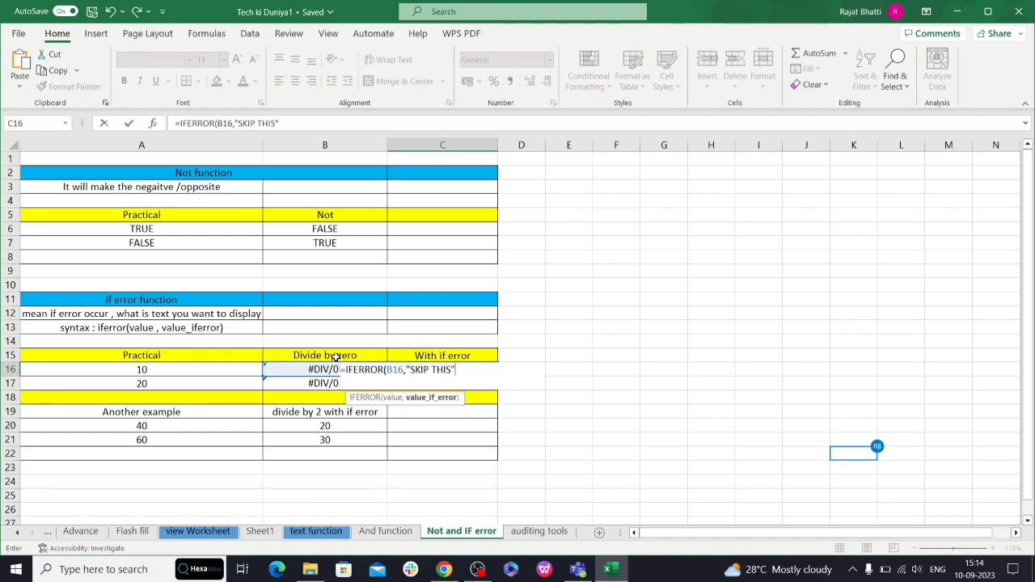
pyautogui.write('")')
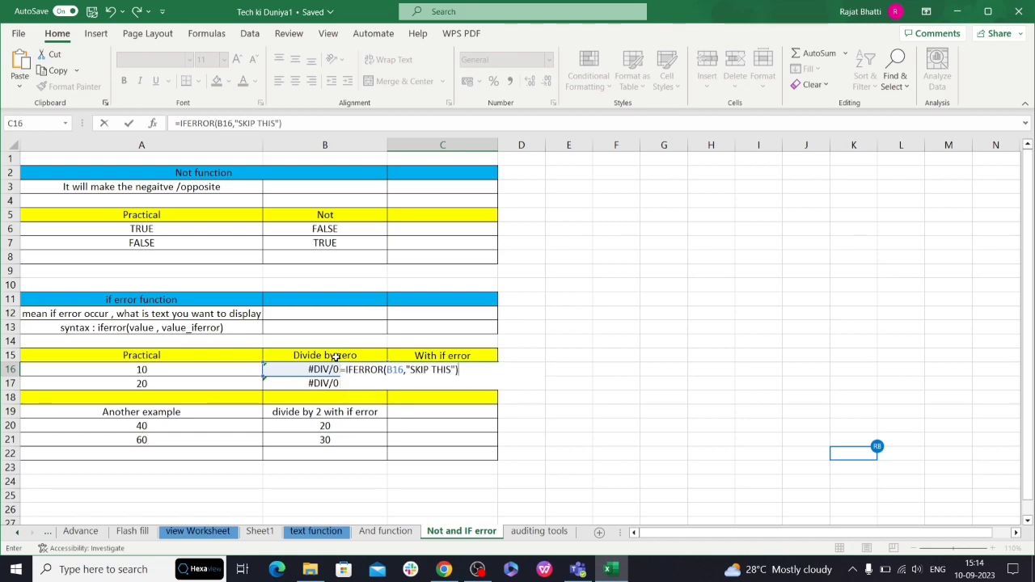
pyautogui.press('Return')
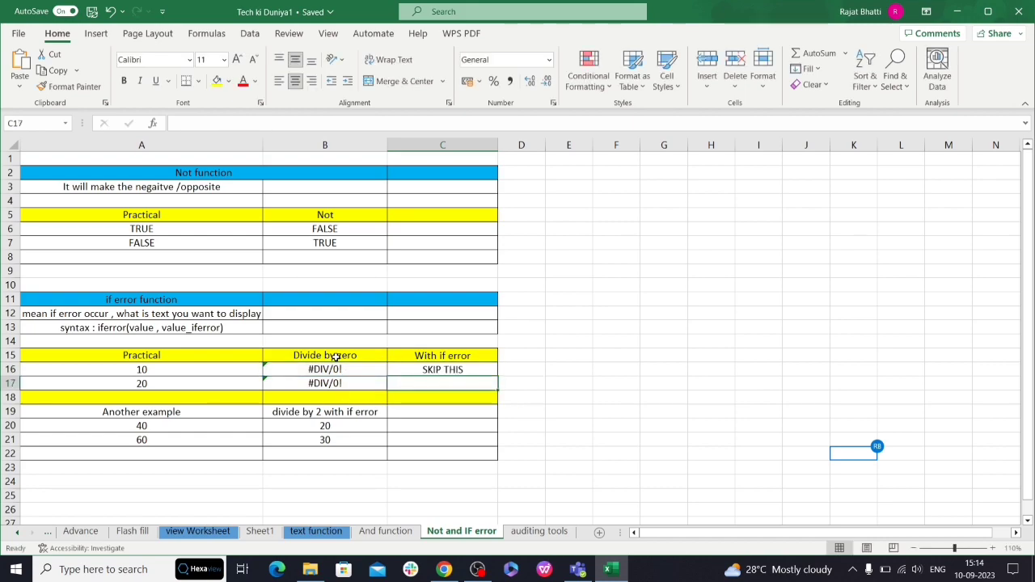
# - Fill the IFERROR formula from C16 down to C17 and check the copied formula
pyautogui.click(474, 366)
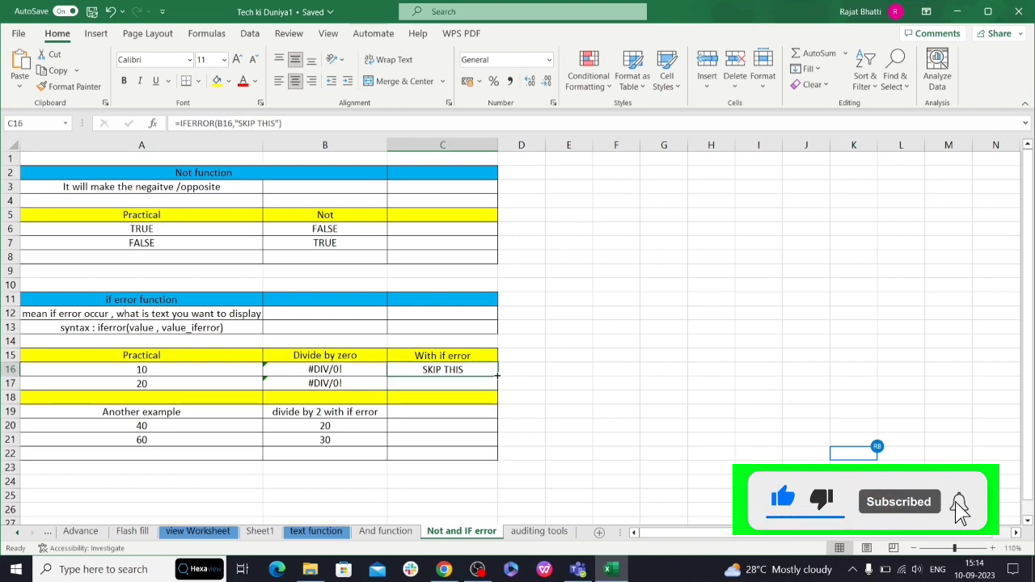
pyautogui.moveTo(498, 375); pyautogui.dragTo(469, 388)
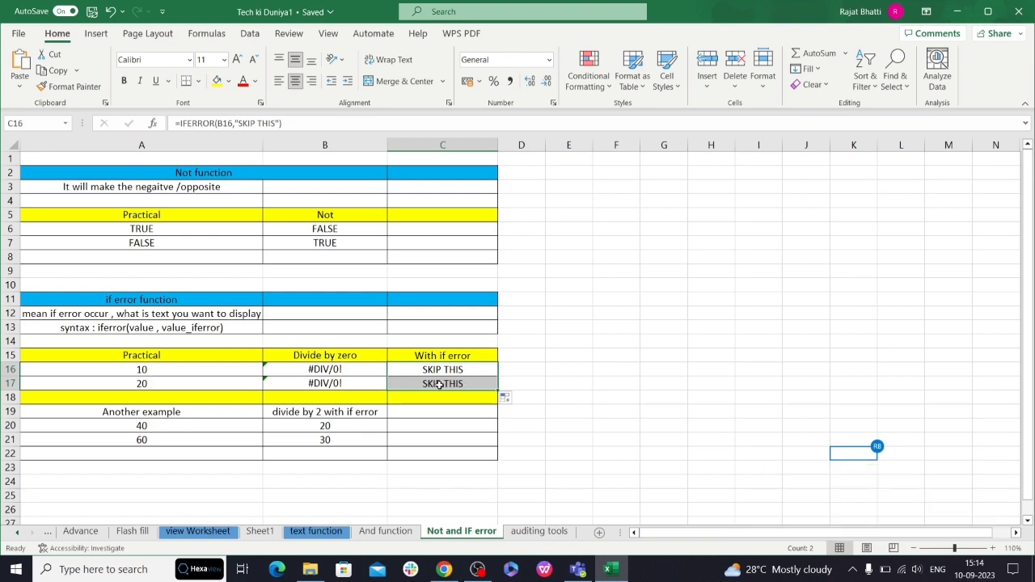
pyautogui.click(469, 384)
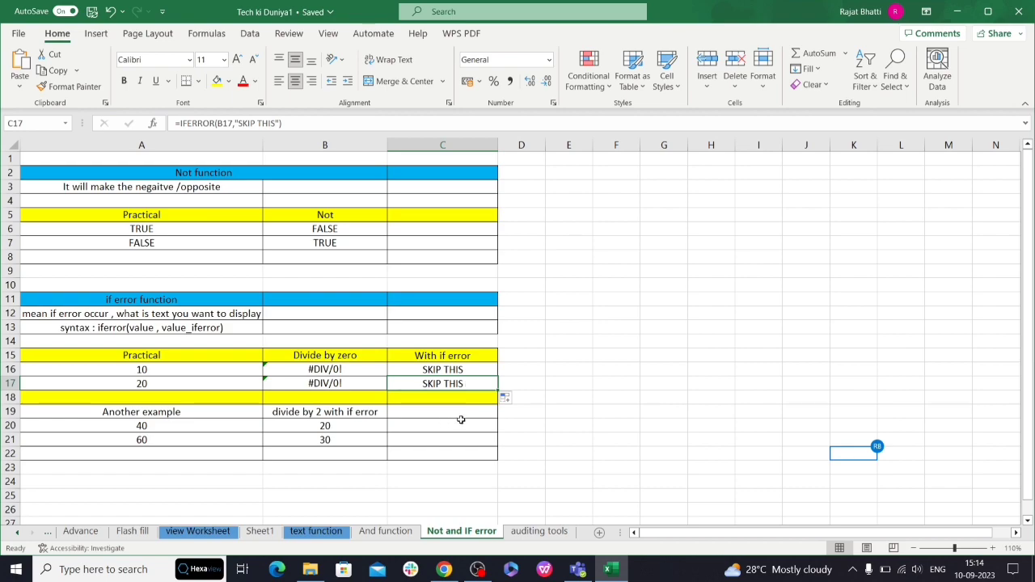
# - Enter =IFERROR(B20/2,"SKIP THIS ONE ALSO") in cell C20 of the divide by 2 example
pyautogui.moveTo(297, 412); pyautogui.dragTo(339, 440)
pyautogui.click(418, 428)
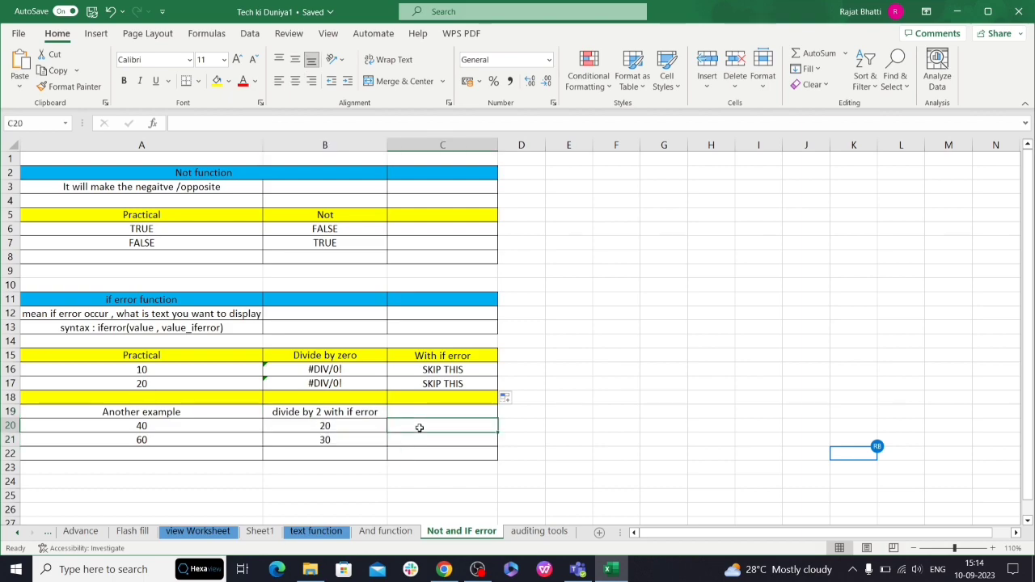
pyautogui.doubleClick(427, 425)
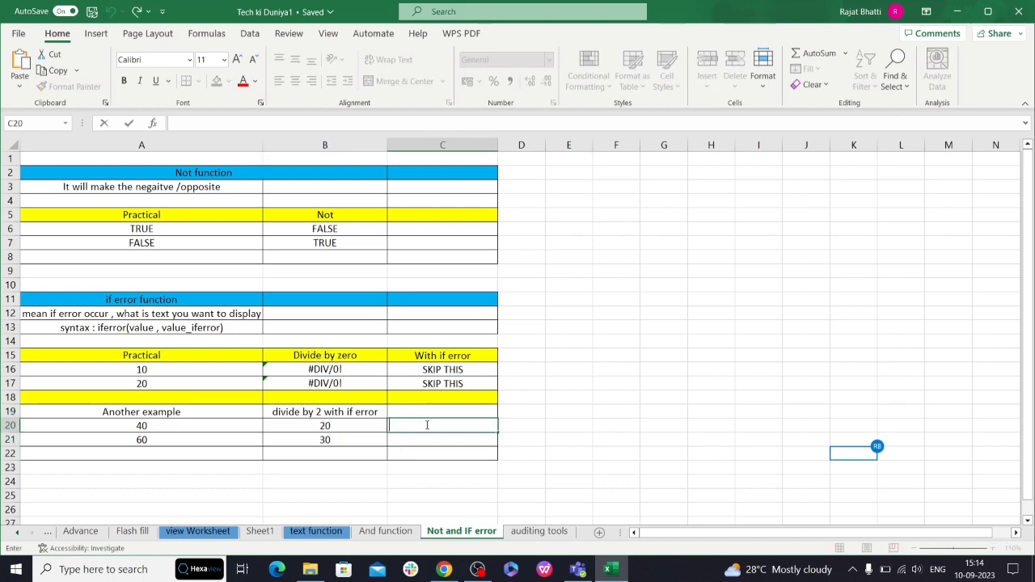
pyautogui.write('=')
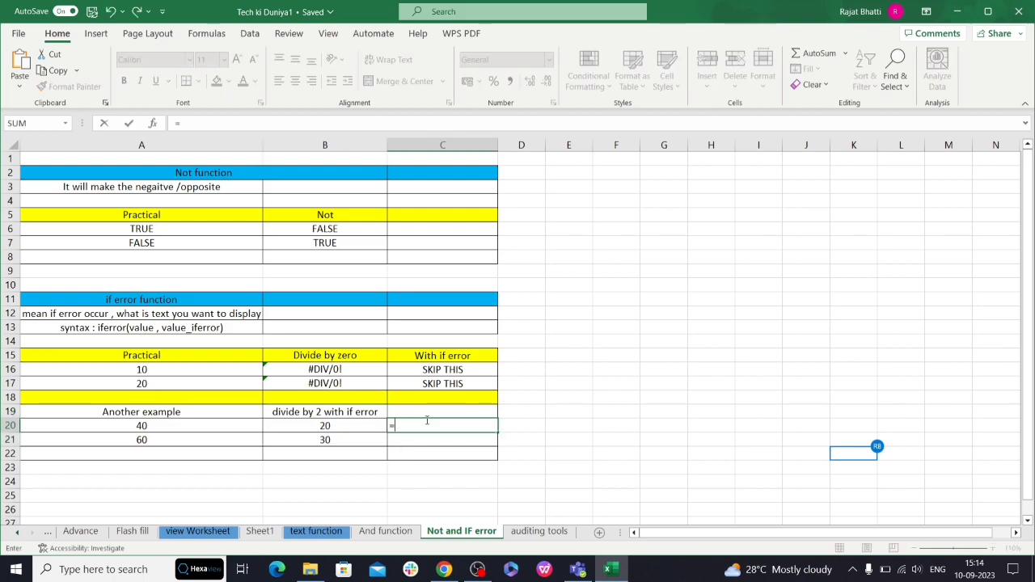
pyautogui.write('IFERROR(')
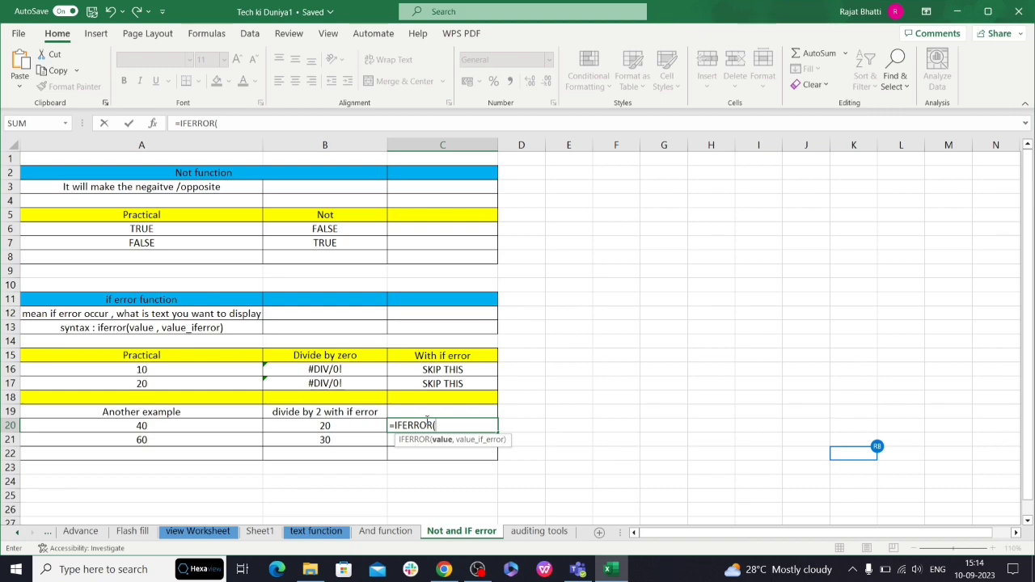
pyautogui.click(352, 425)
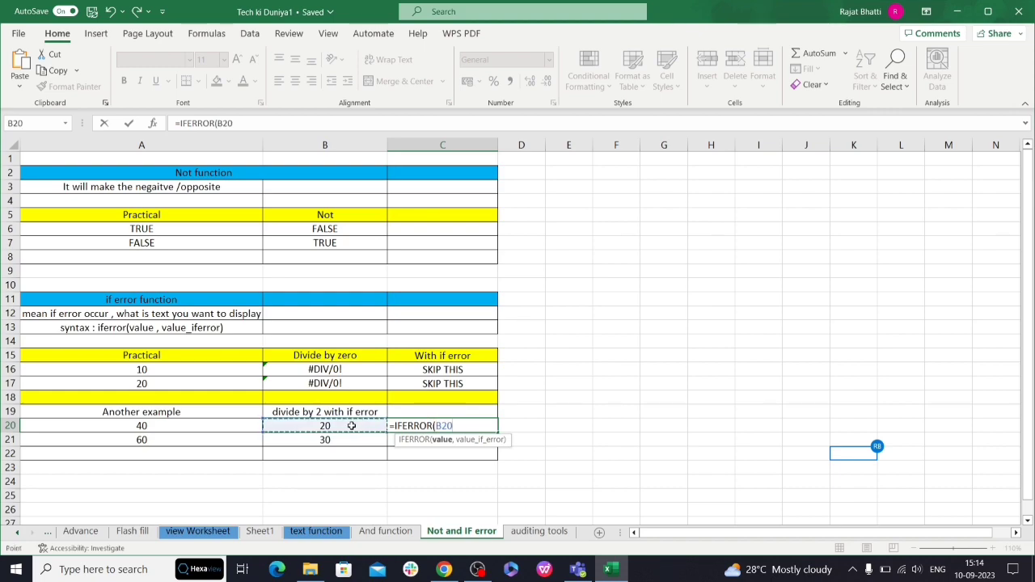
pyautogui.write('/2')
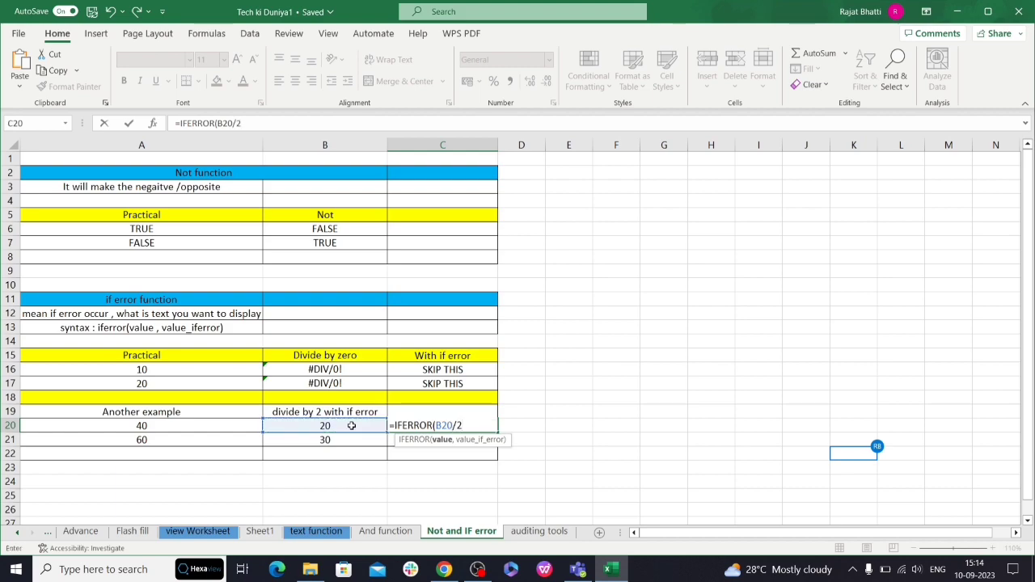
pyautogui.write(',"SK')
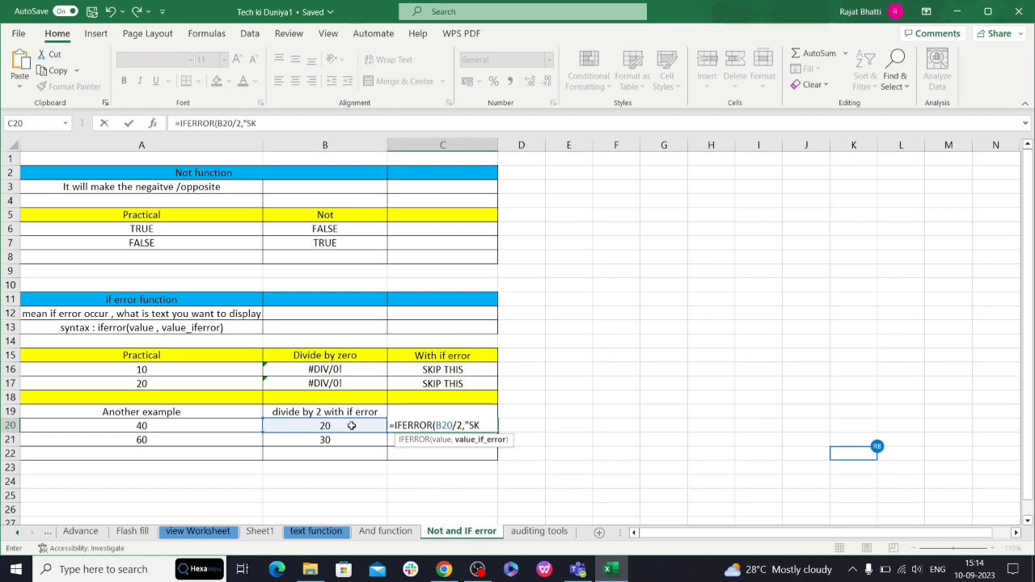
pyautogui.write('IP THIS ONE ALSO"')
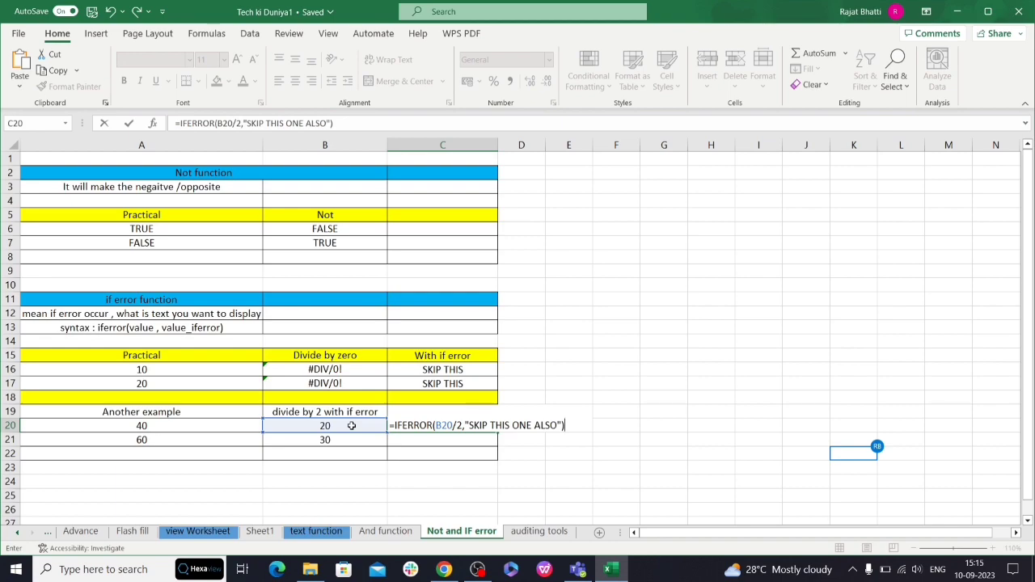
pyautogui.press('Return')
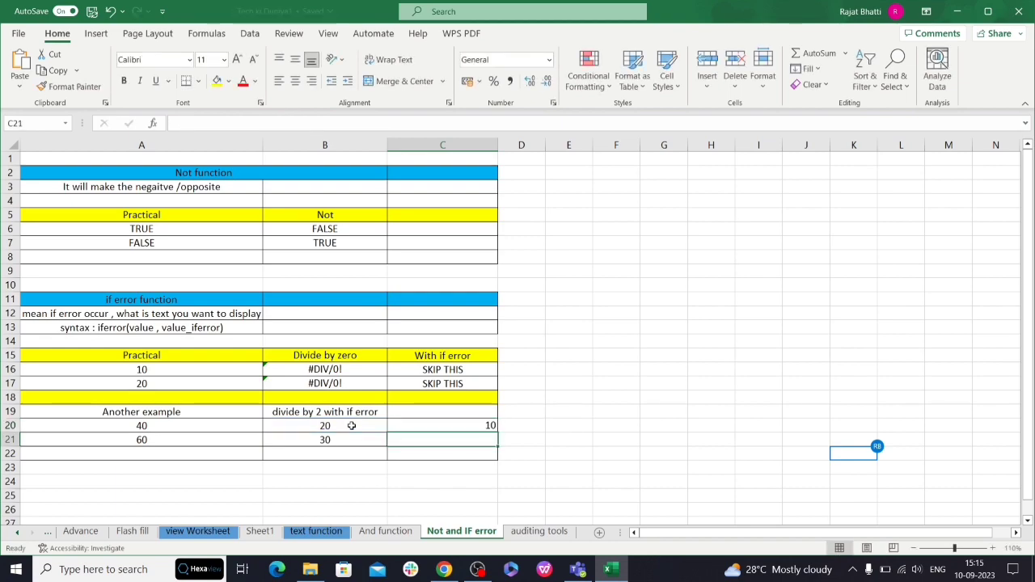
# - Enter =IFERROR(30/0,"ERROR SO SKIP THIS") in cell C21 of the divide by 2 example
pyautogui.doubleClick(454, 440)
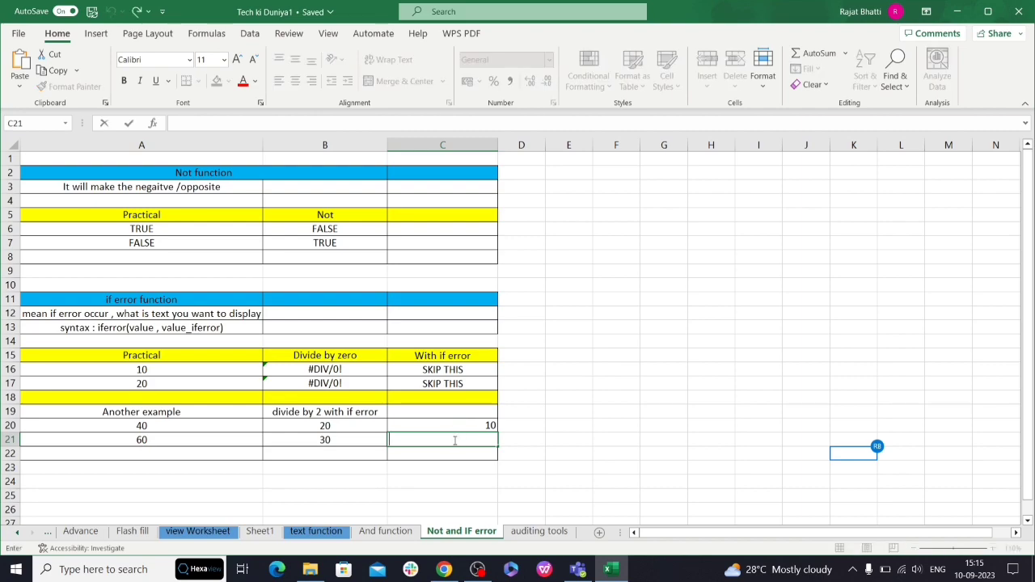
pyautogui.write('=')
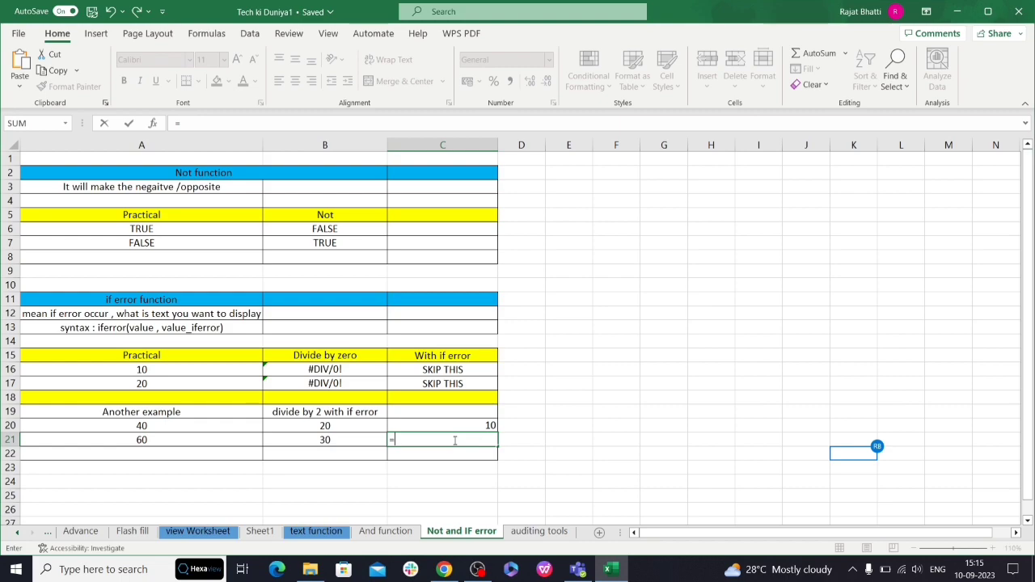
pyautogui.write('IFER')
pyautogui.press('Tab')
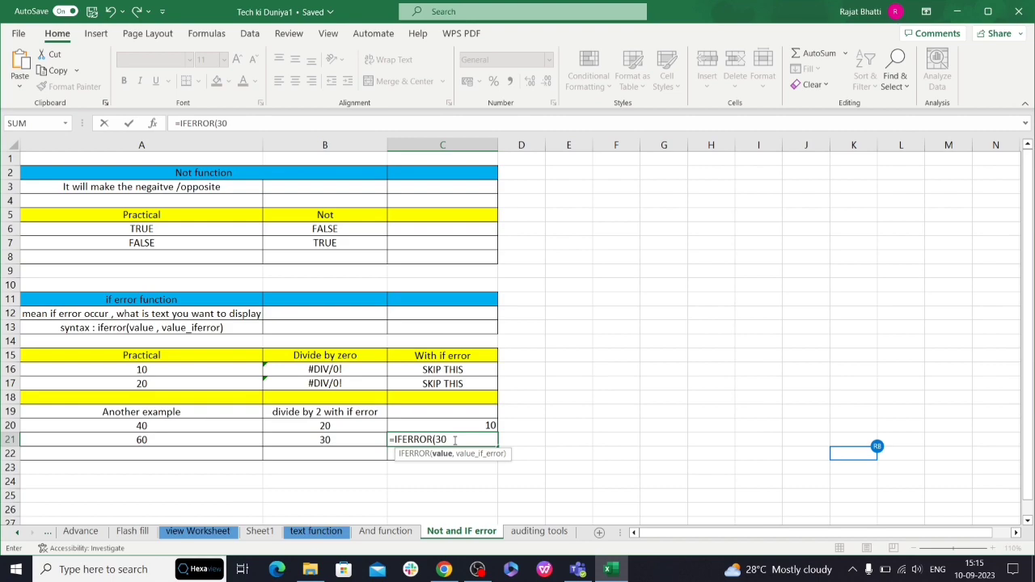
pyautogui.write('30/0,"ERROR SO SKIP THIS')
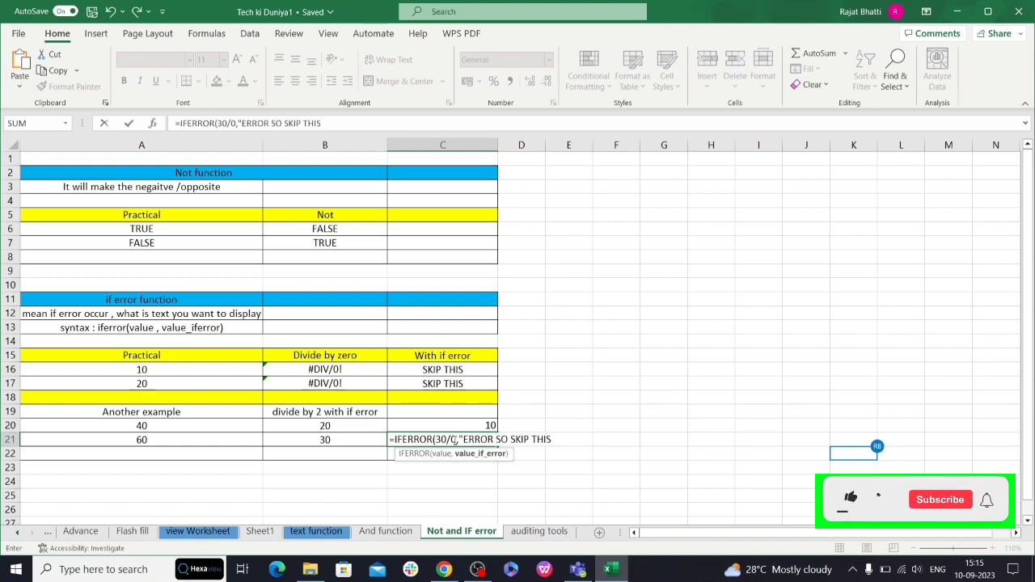
pyautogui.write('"')
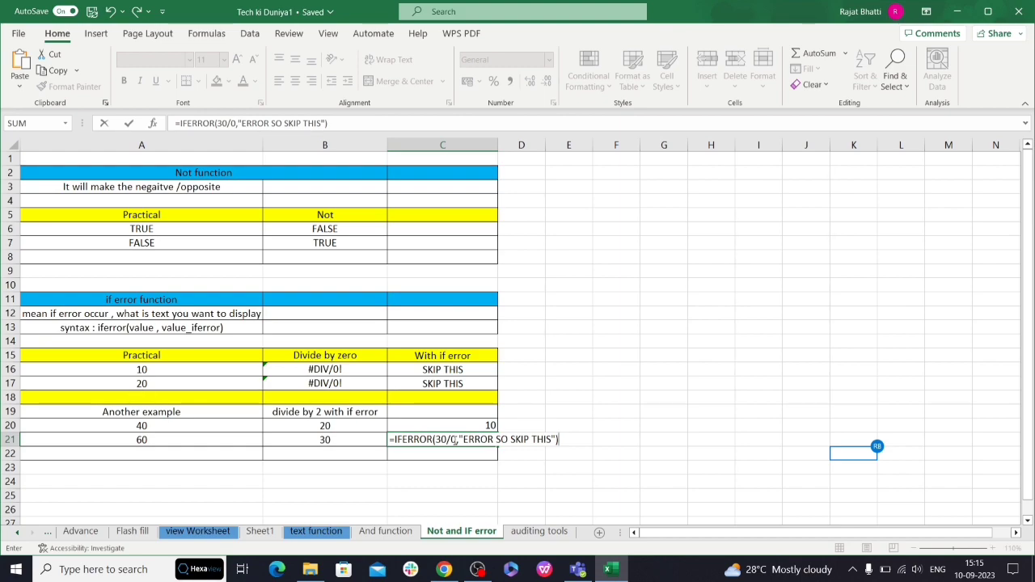
pyautogui.press('Return')
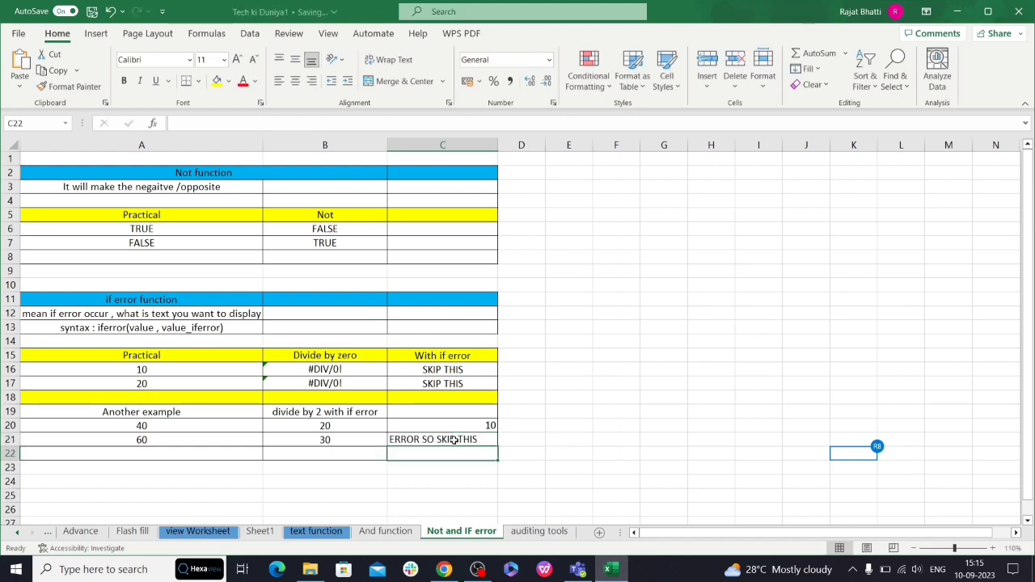
pyautogui.moveTo(372, 439); pyautogui.dragTo(488, 441)
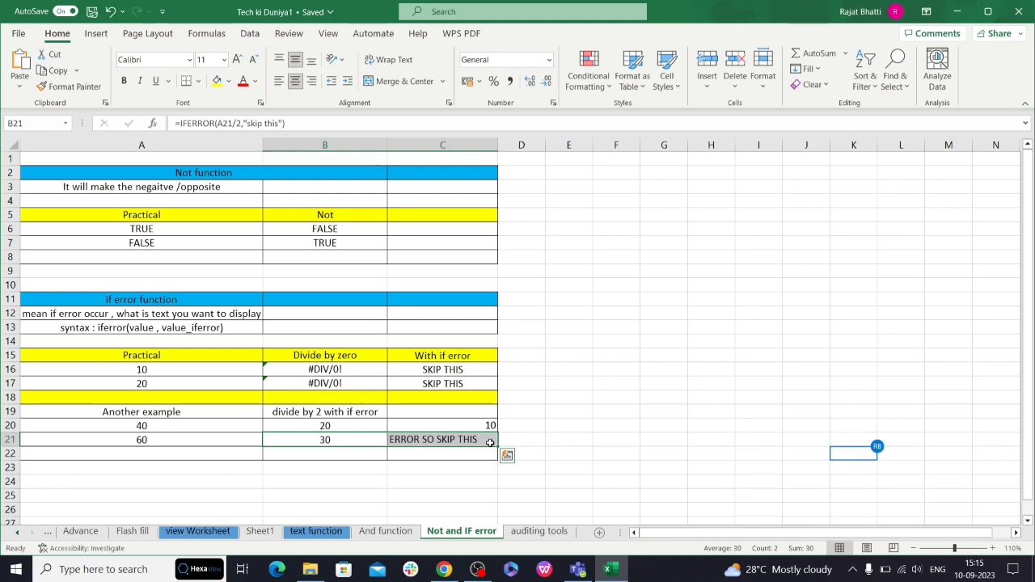
pyautogui.click(477, 569)
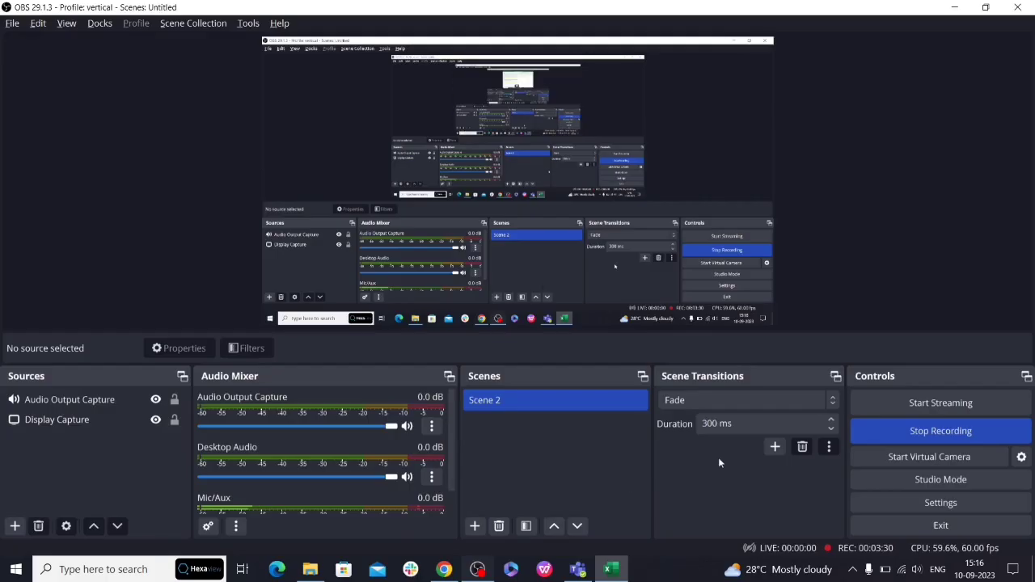